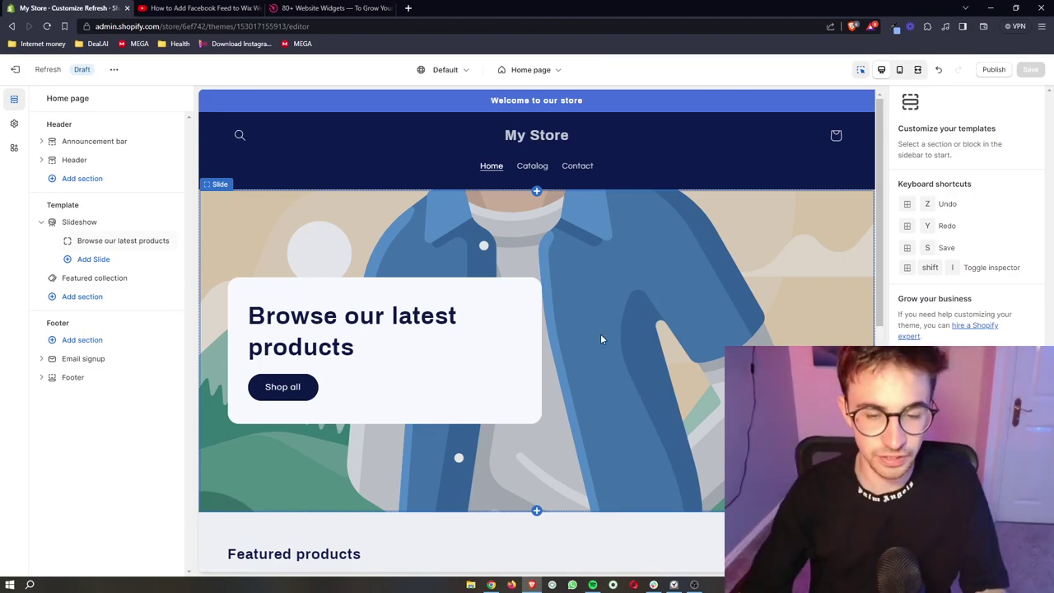
Scroll the Shopify home page preview down to the email signup footer and back up.
scroll(600, 333, "down", 5)
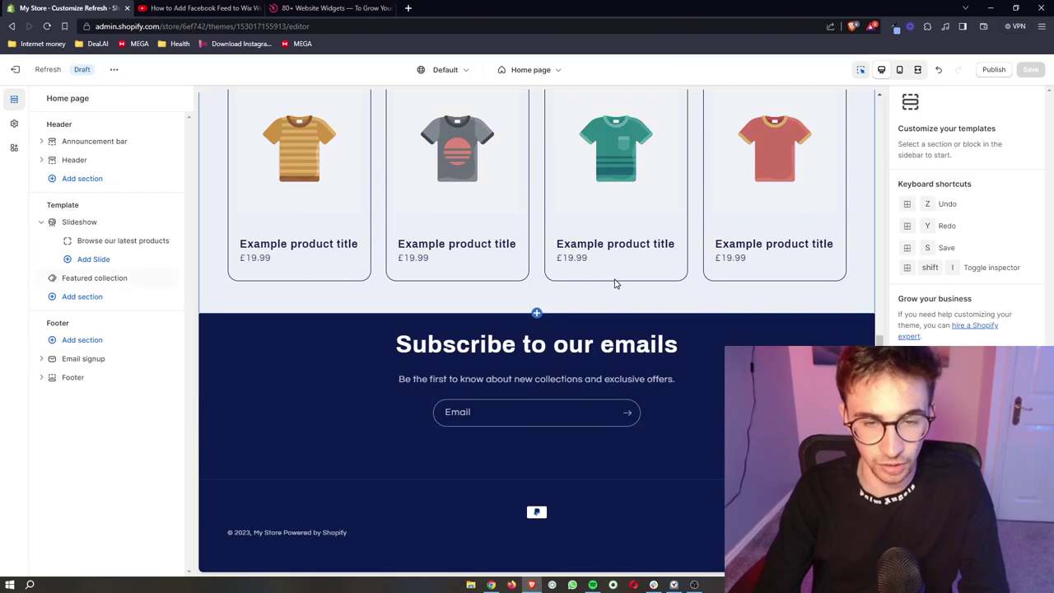
scroll(614, 285, "up", 10)
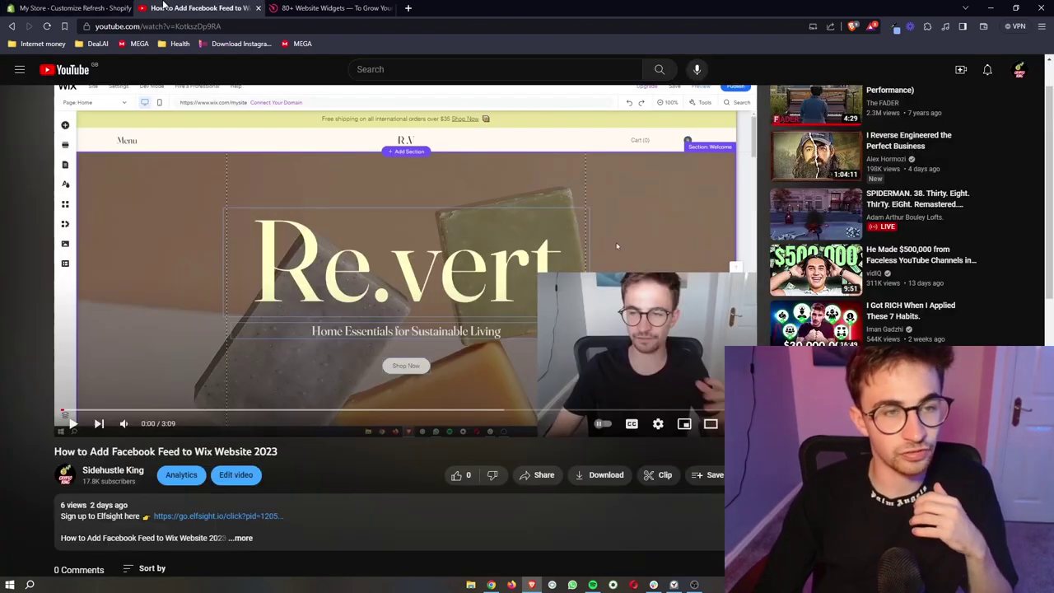
Highlight the Elfsight sign-up link in the YouTube video description, then go to the elfsight.com tab.
key("ctrl+Tab")
scroll(322, 356, "down", 1)
scroll(322, 356, "up", 3, "ctrl")
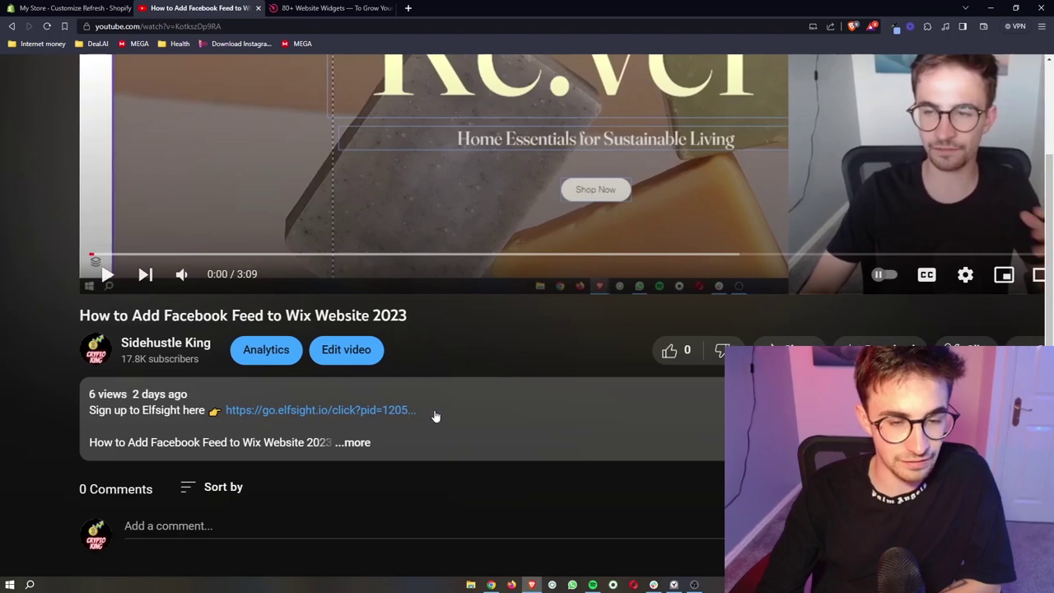
left_click_drag(435, 416, 89, 410)
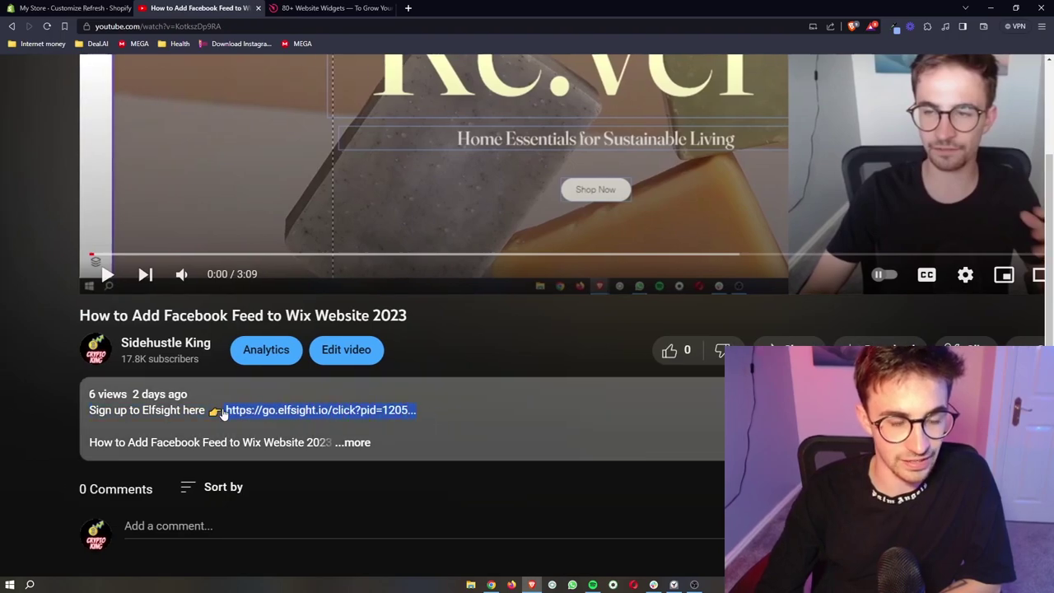
left_click(368, 8)
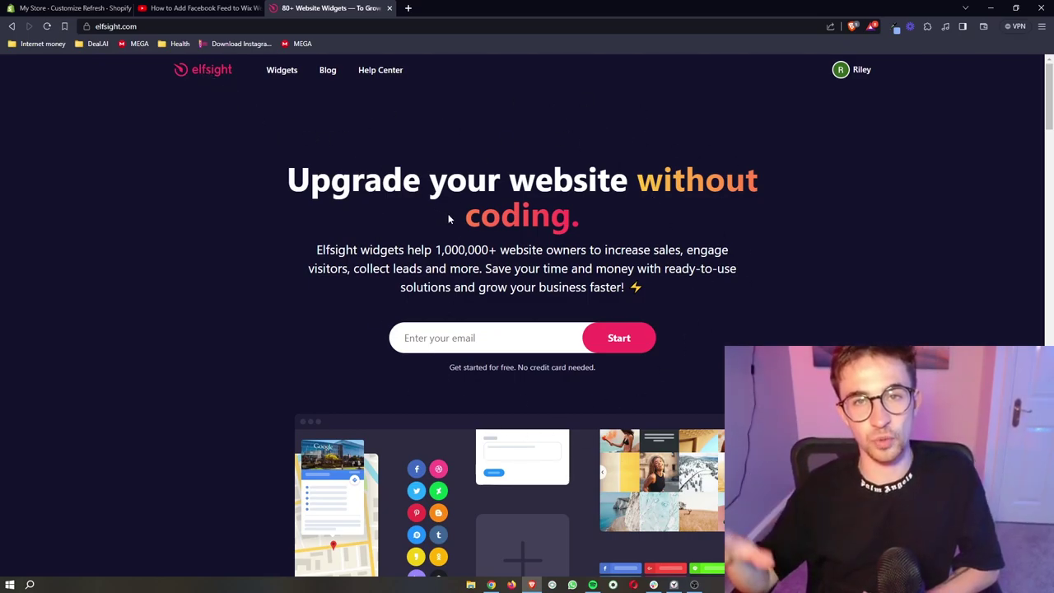
Glance at the Shopify theme editor, then return to the enlarged Elfsight homepage and scroll it.
key("ctrl+1")
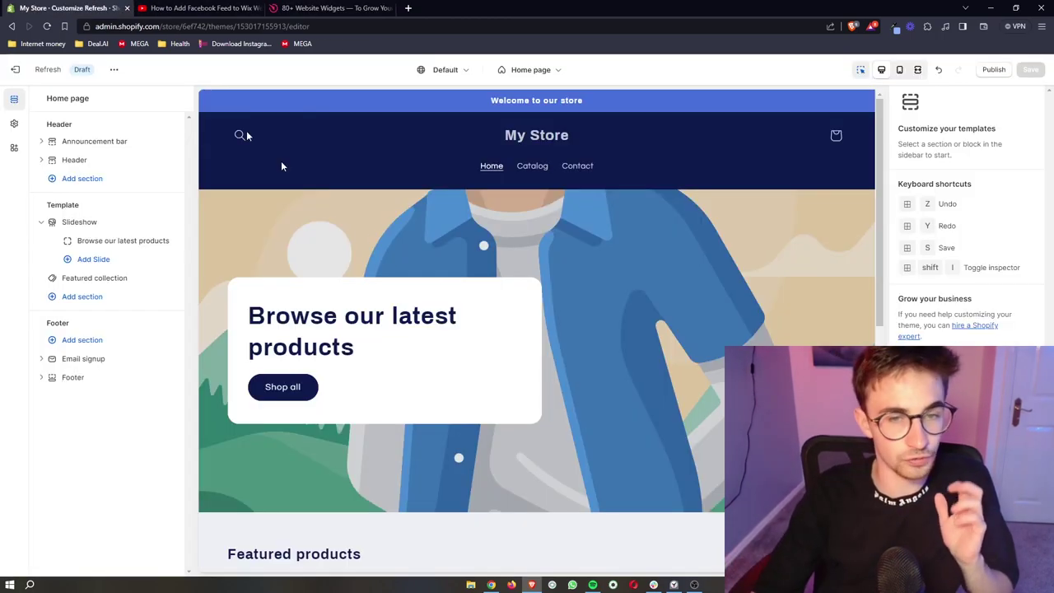
scroll(398, 263, "down", 3)
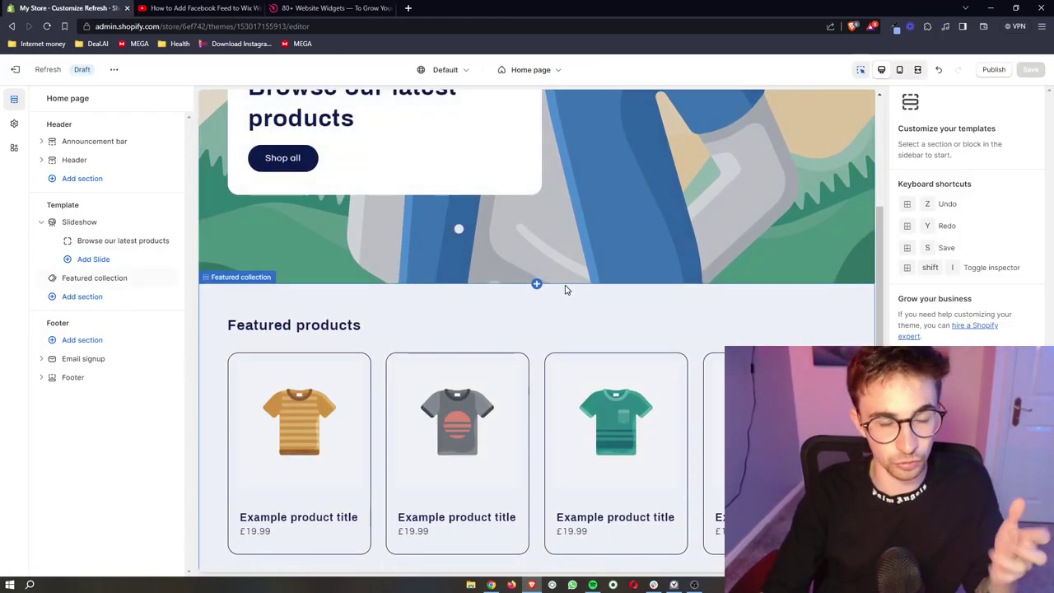
key("ctrl+3")
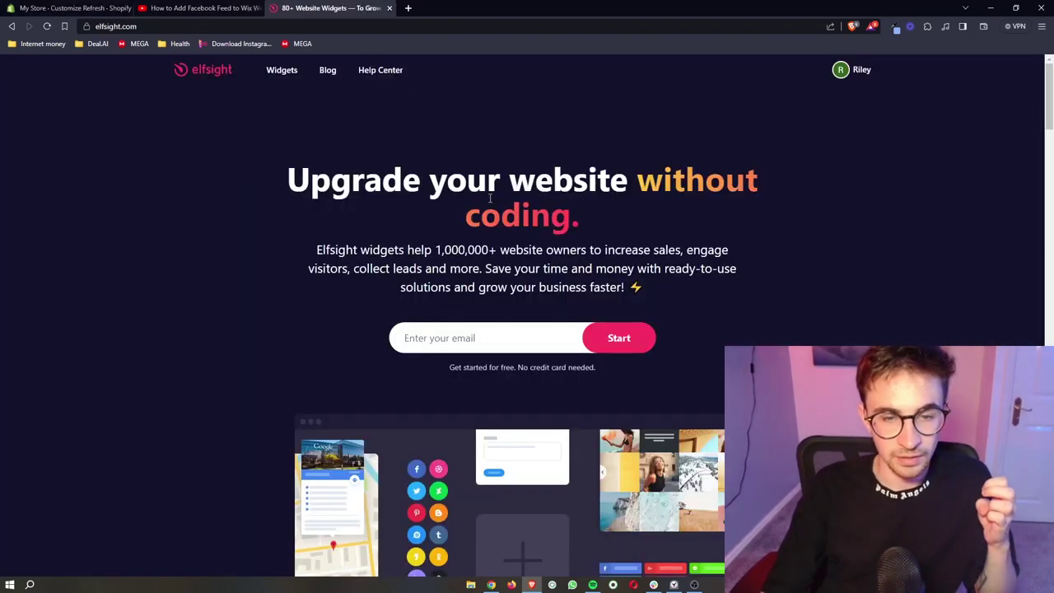
key("ctrl+plus")
key("ctrl+plus")
key("ctrl+plus")
scroll(538, 331, "down", 2)
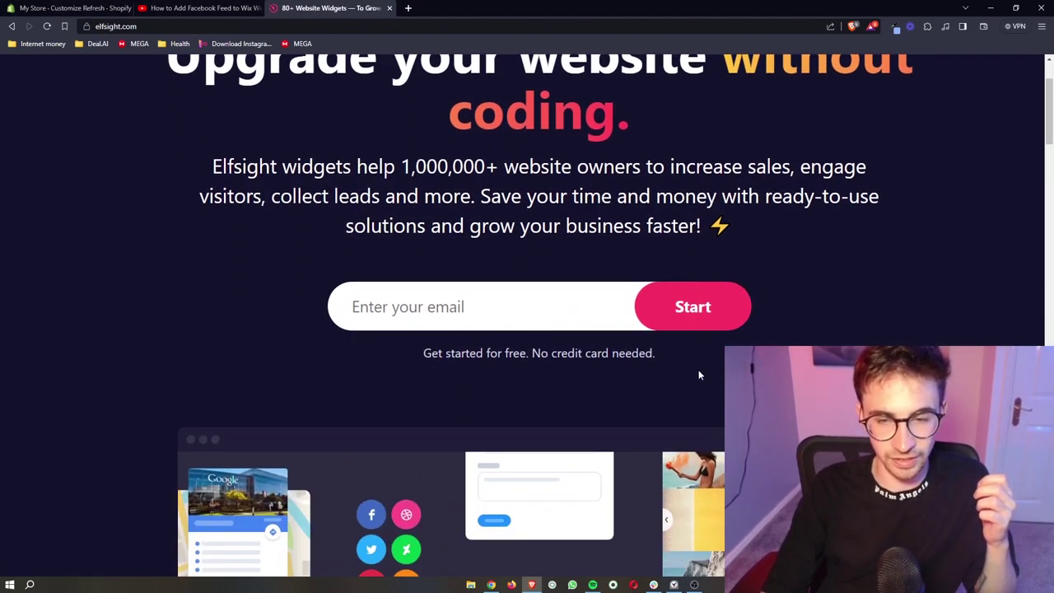
left_click_drag(658, 356, 405, 362)
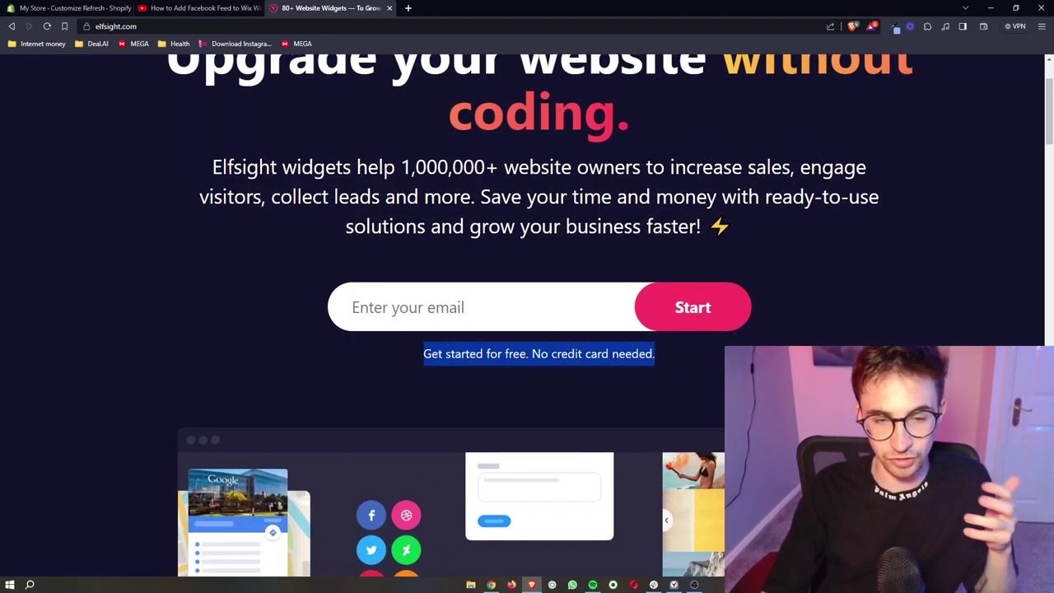
Type a sample email address into the sign-up field, then select and delete it.
left_click(532, 318)
key("ctrl+minus")
key("ctrl+minus")
key("ctrl+minus")
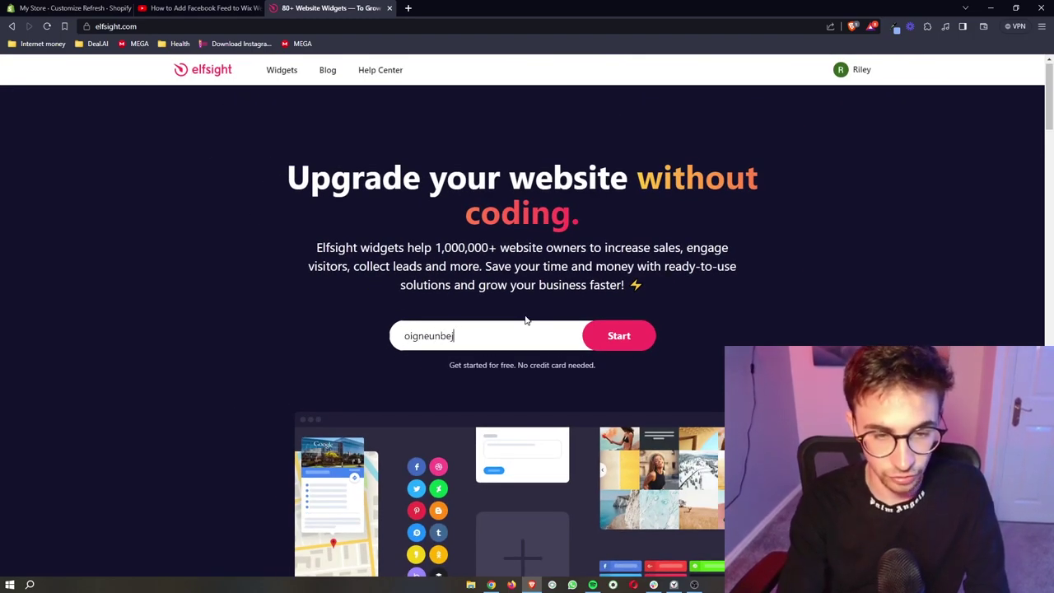
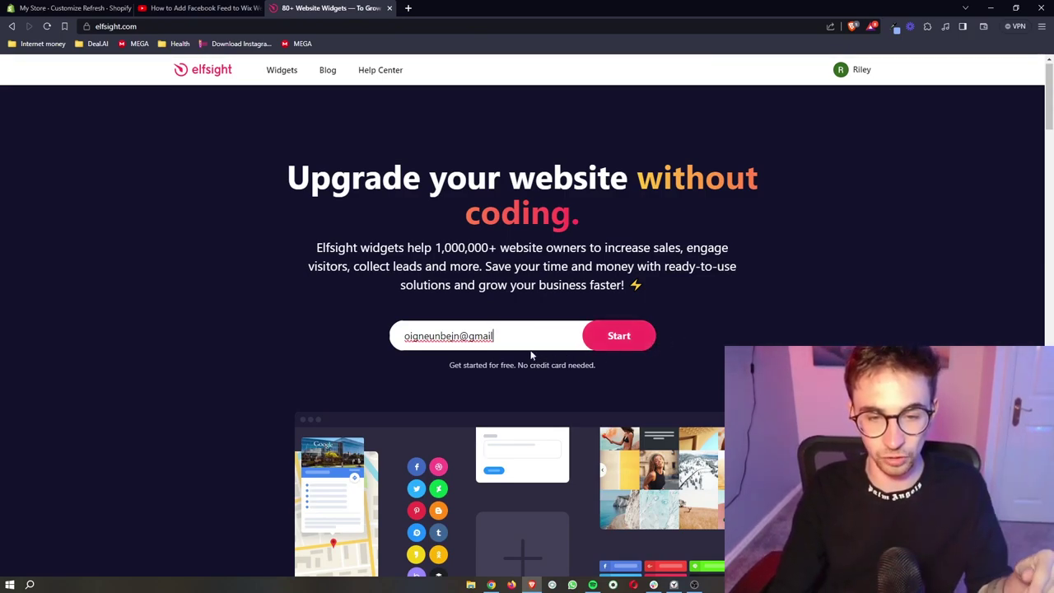
left_click_drag(526, 344, 344, 337)
key("BackSpace")
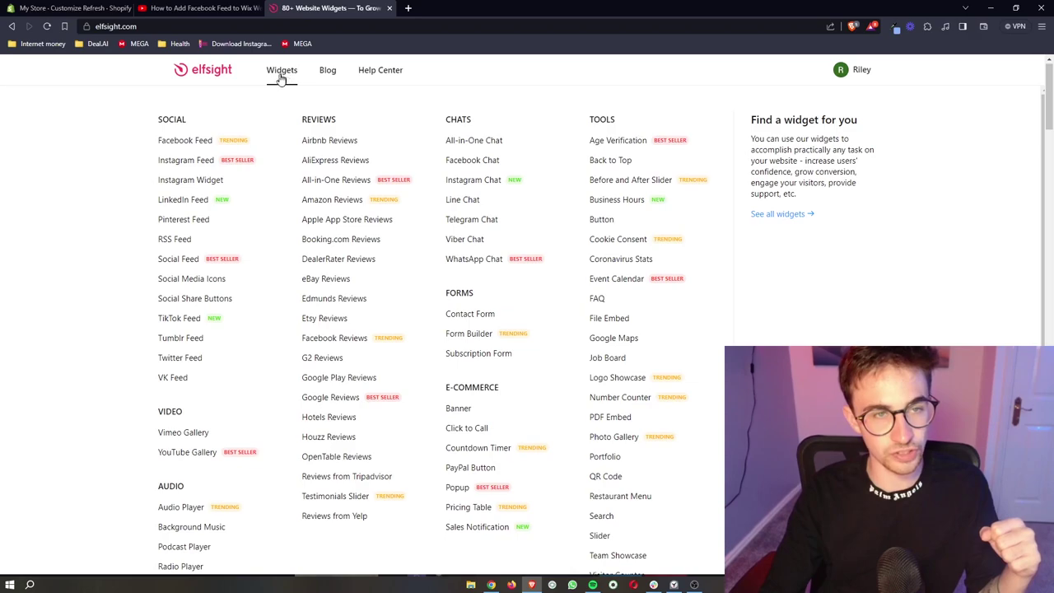
Open the Best Website Widgets catalogue, scroll the widget grid, and open the Instagram Feed card.
left_click(281, 75)
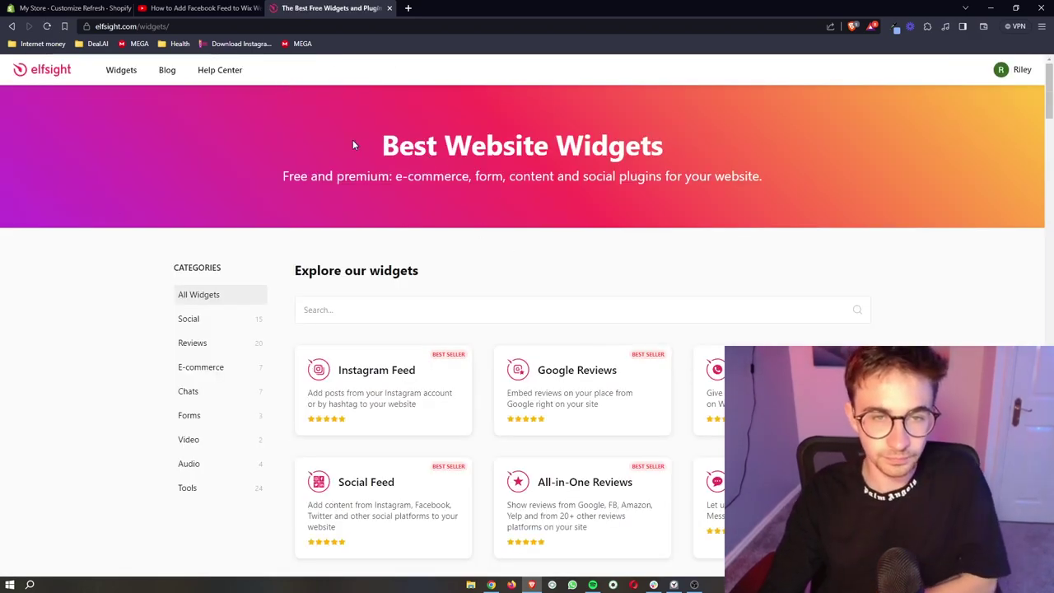
left_click_drag(352, 139, 720, 136)
left_click(861, 245)
scroll(861, 244, "down", 5)
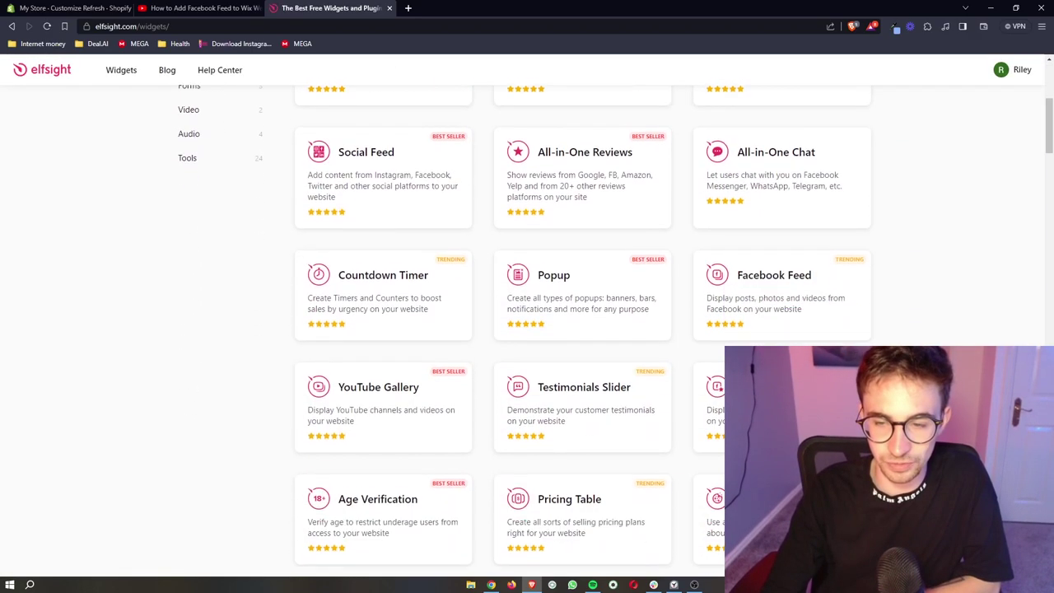
scroll(861, 245, "down", 8)
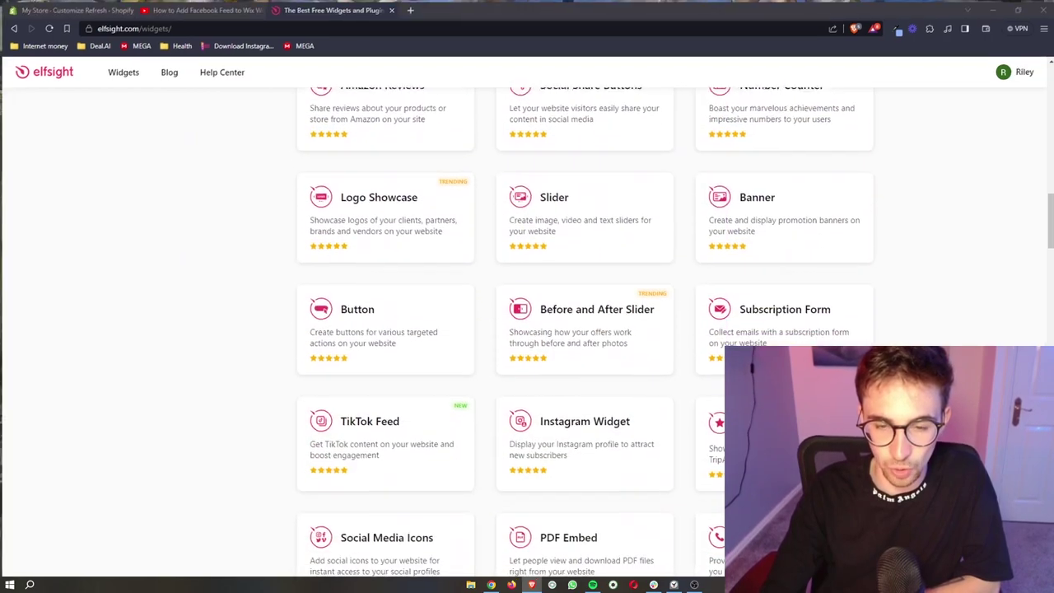
key("super+Tab")
left_click(150, 140)
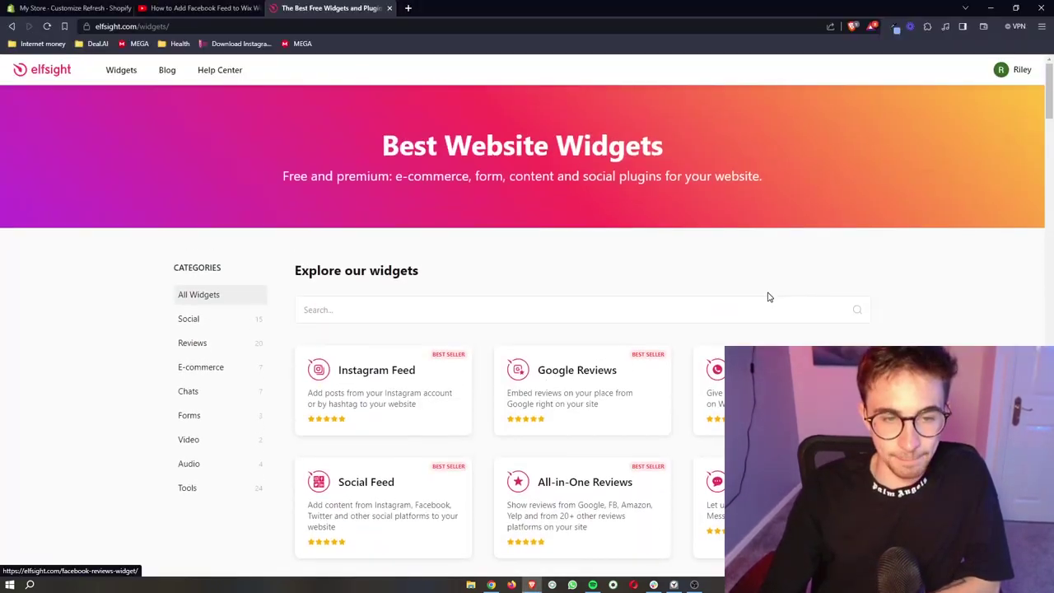
scroll(681, 292, "down", 1)
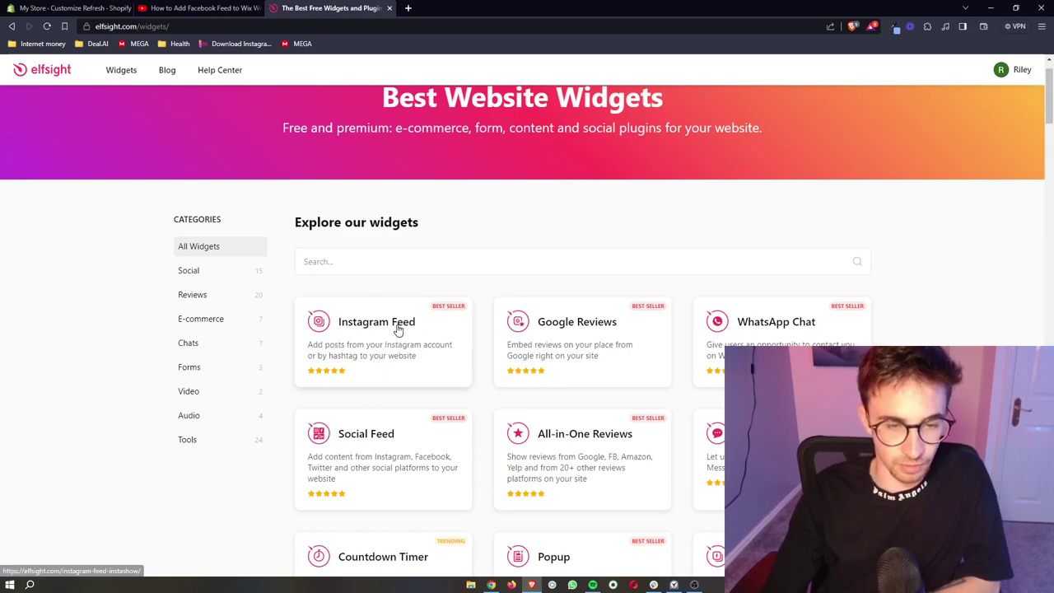
left_click(400, 327)
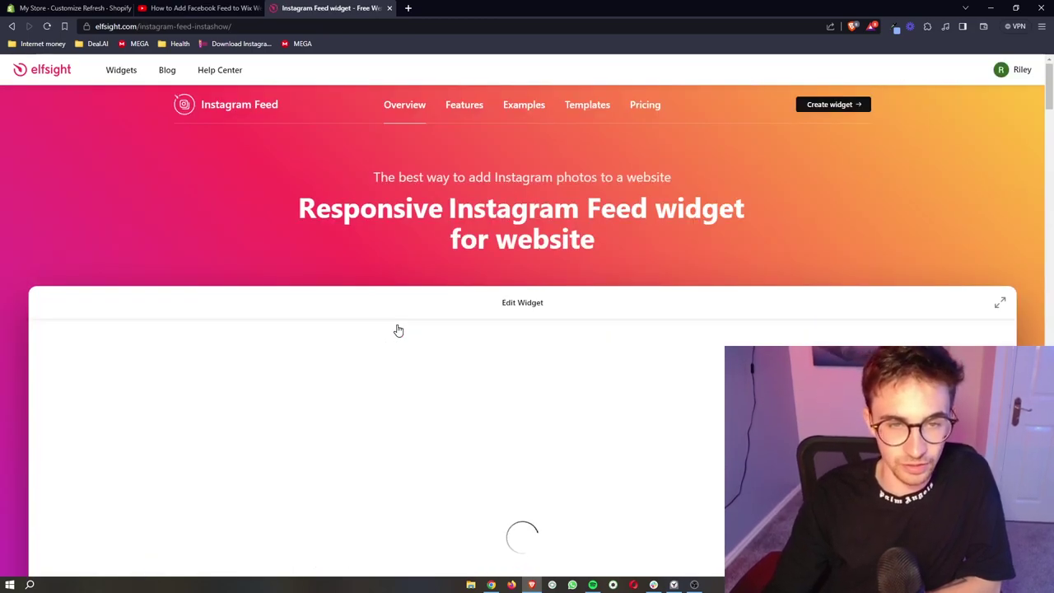
Preview the Grid, Hashtag Showcase, Small Widget, Post Slider, Dark Profile and Profile Widget templates.
scroll(401, 244, "down", 1)
scroll(400, 243, "down", 3)
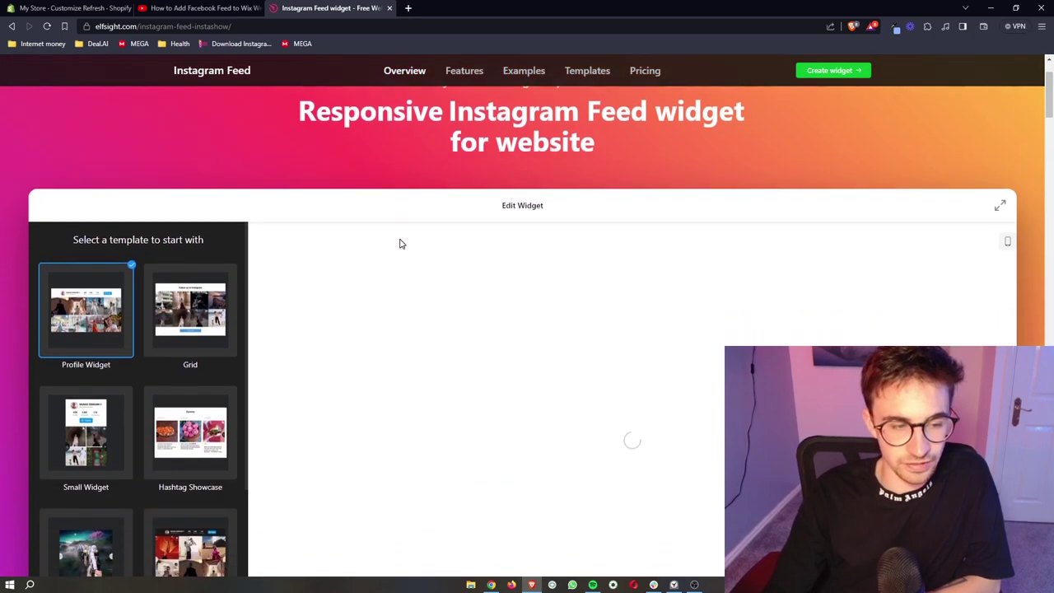
left_click(197, 206)
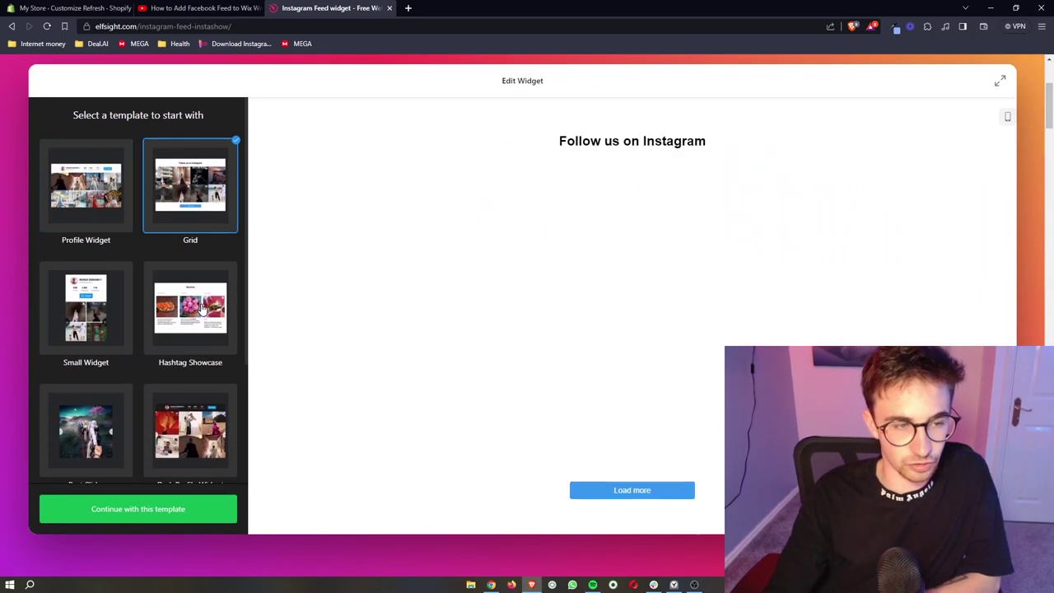
left_click(208, 289)
left_click(103, 311)
scroll(103, 311, "down", 1)
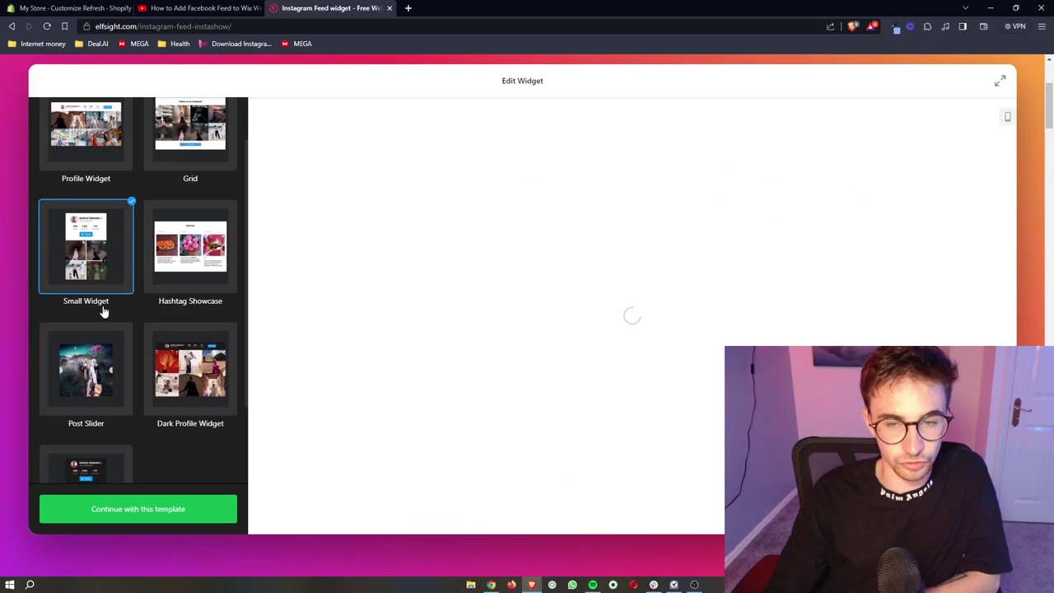
left_click(88, 353)
left_click(184, 379)
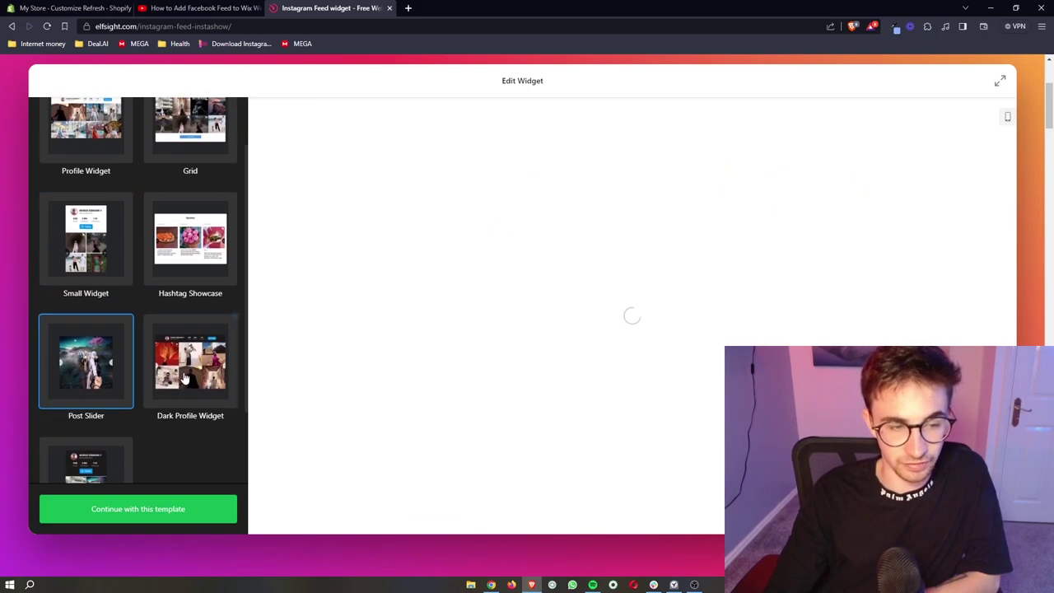
left_click(102, 375)
scroll(102, 375, "up", 1)
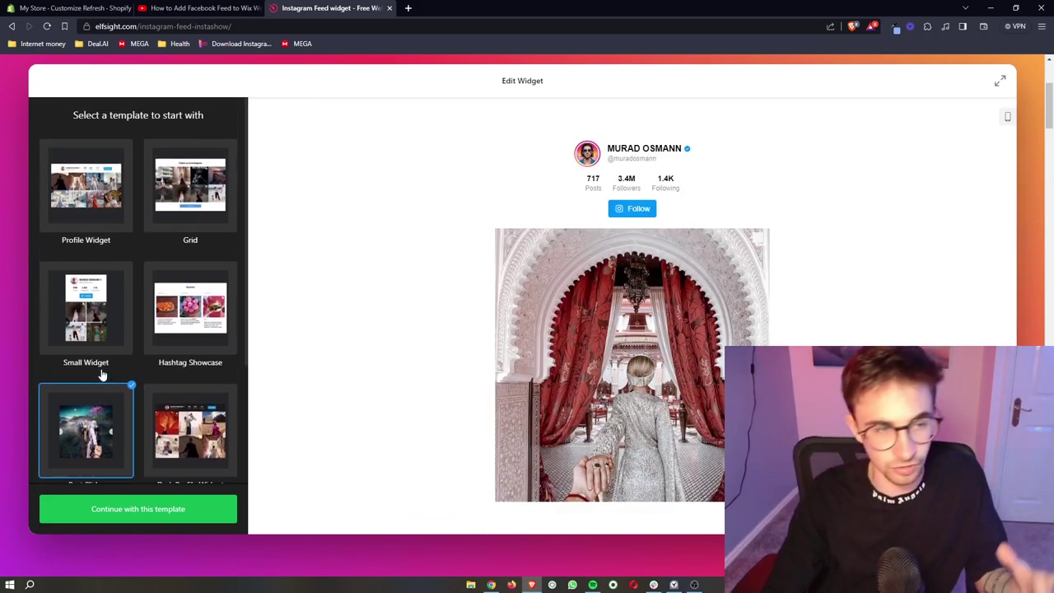
left_click(86, 194)
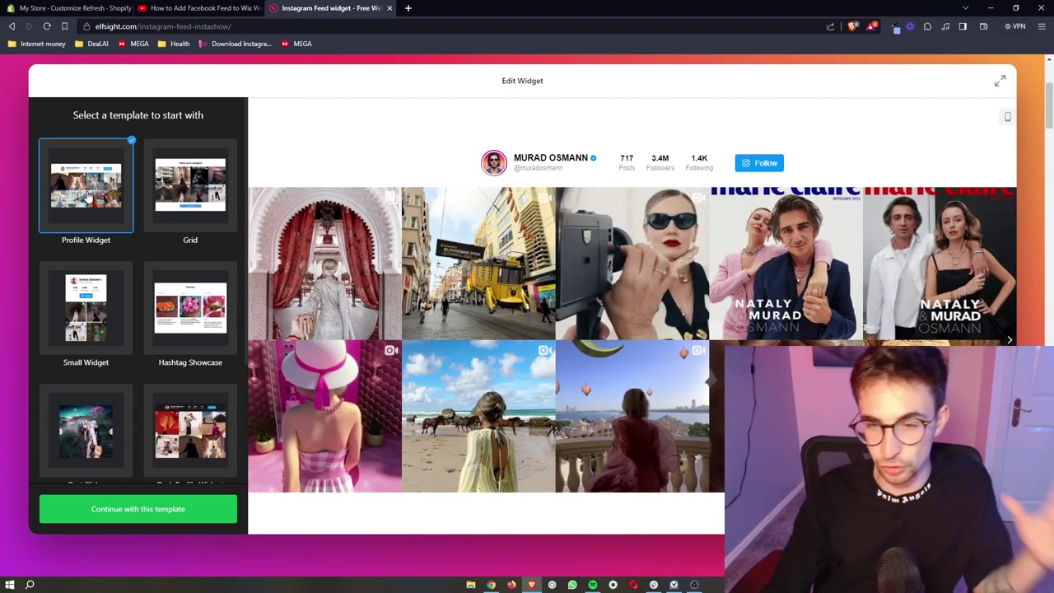
Pick the Post Slider template and continue building the widget with it.
left_click(169, 218)
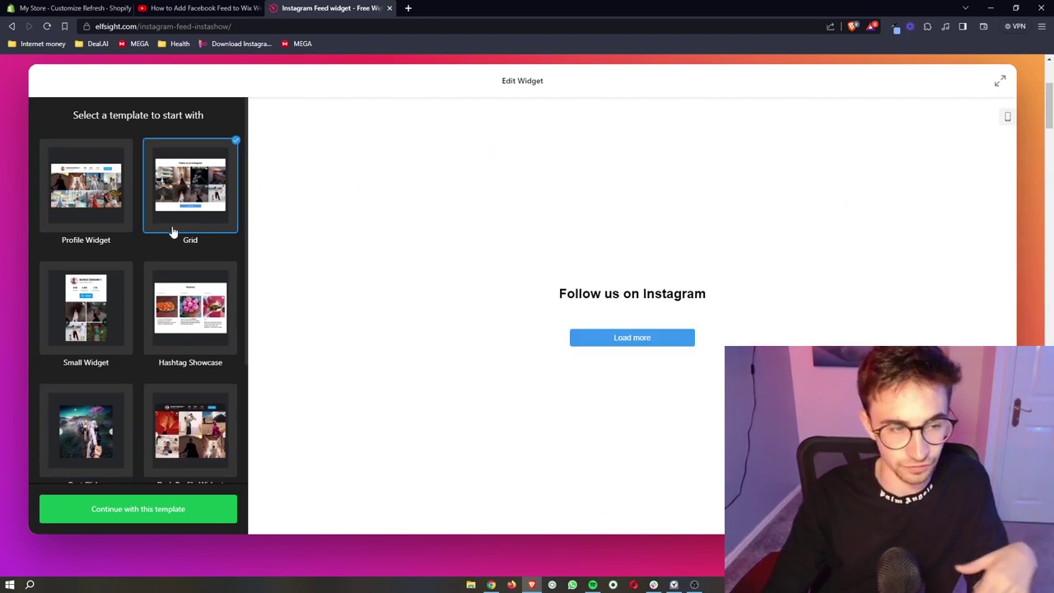
scroll(185, 305, "down", 2)
scroll(183, 303, "down", 1)
scroll(185, 308, "up", 2)
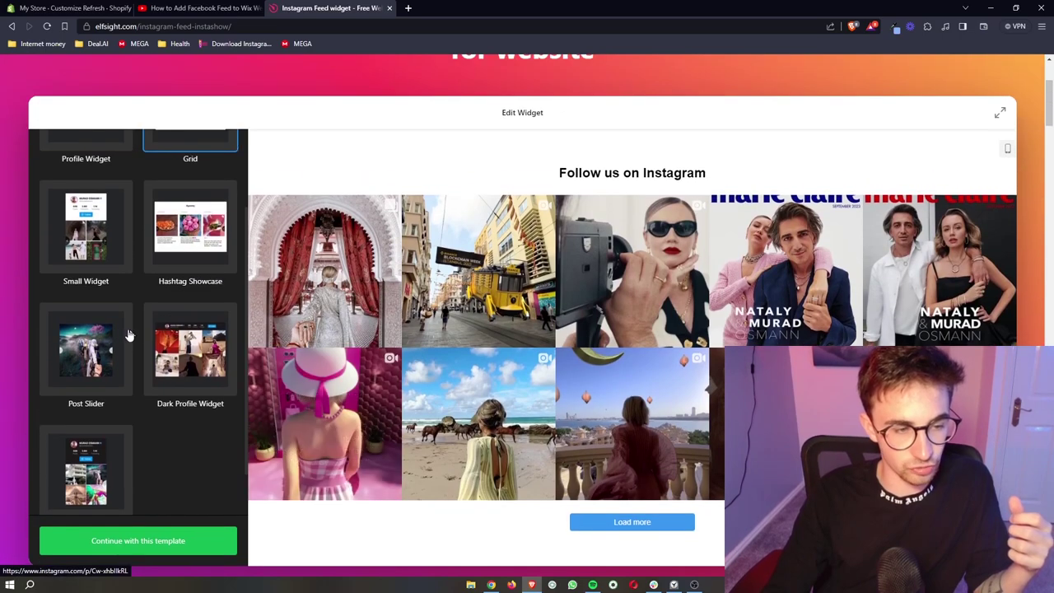
left_click(128, 334)
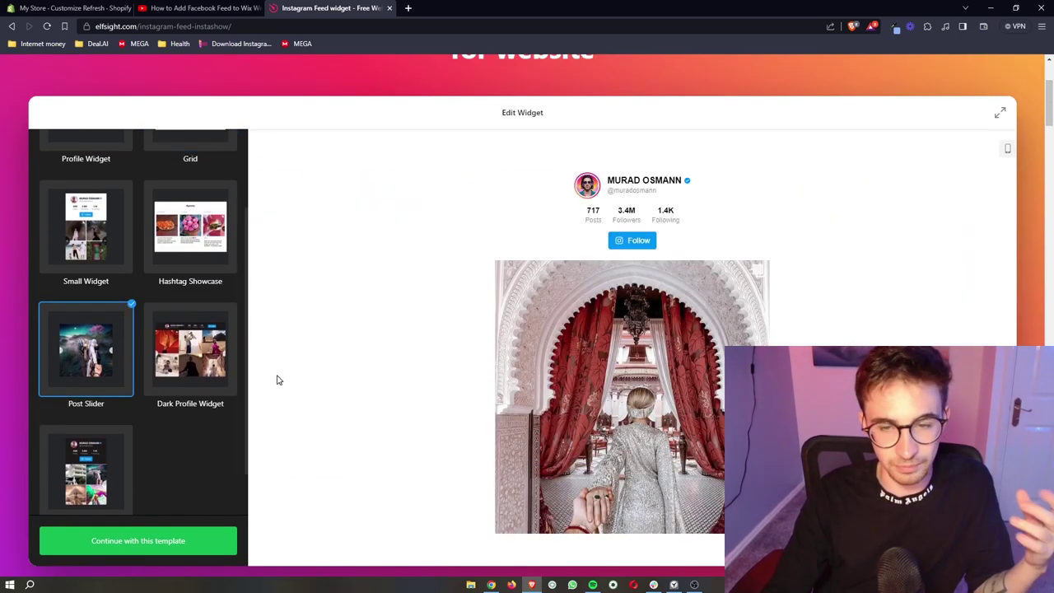
left_click(190, 540)
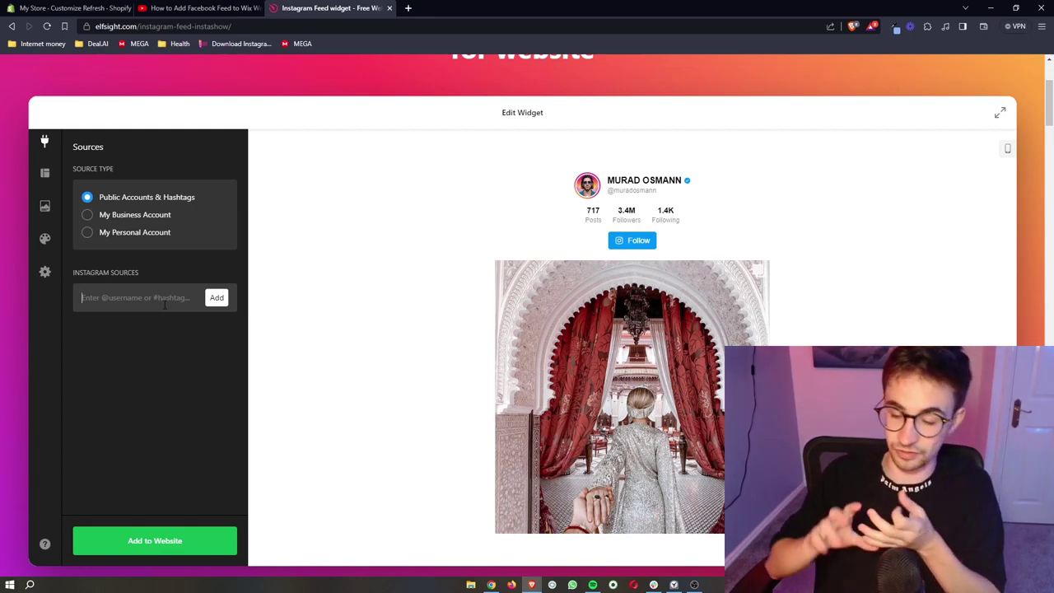
Add the public Instagram account 'therock' as the feed's source.
left_click(164, 304)
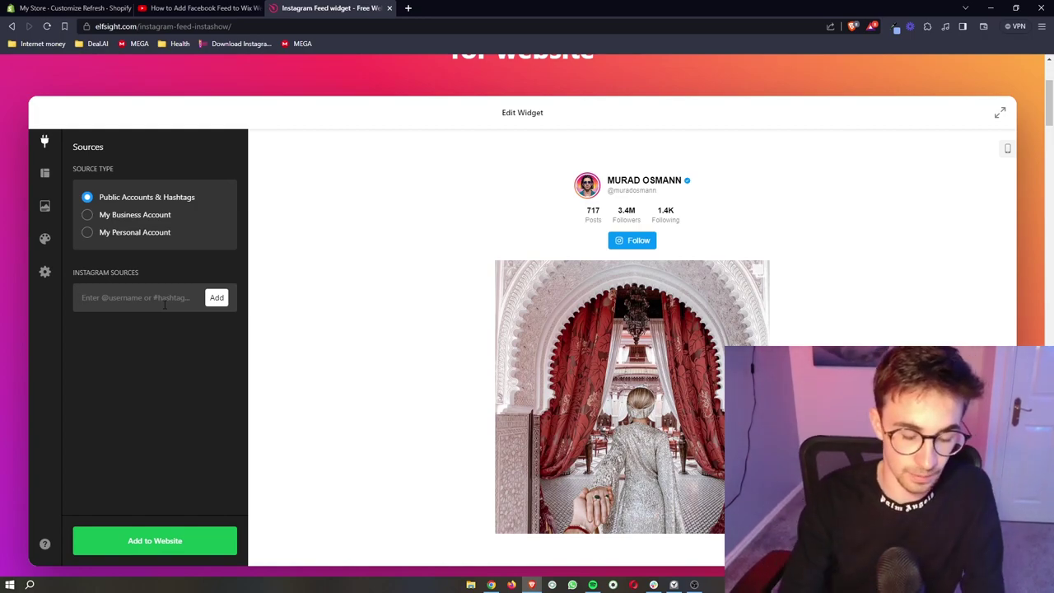
type("the")
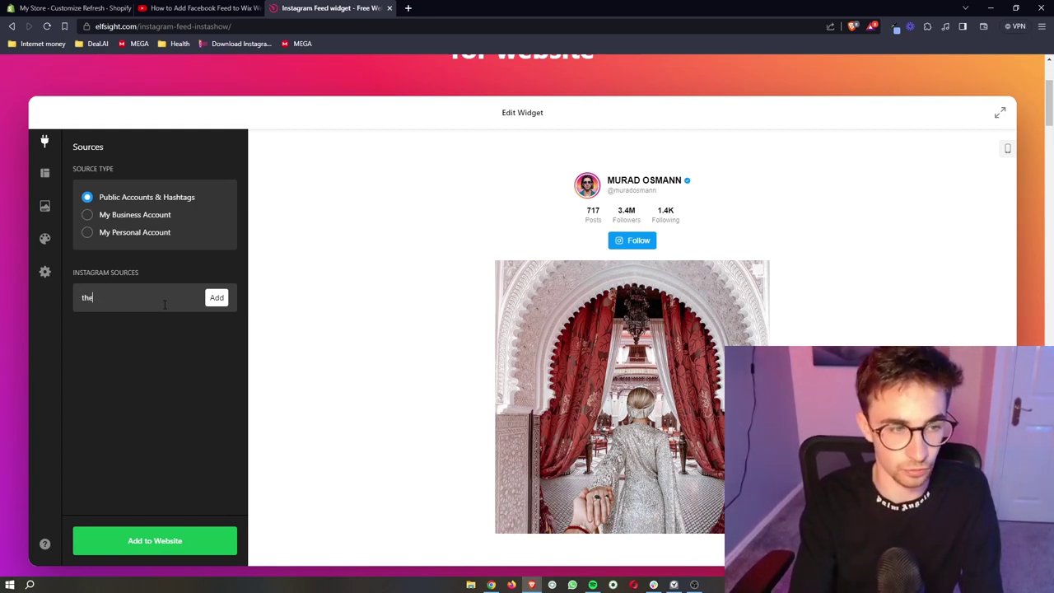
type("rock")
left_click(216, 298)
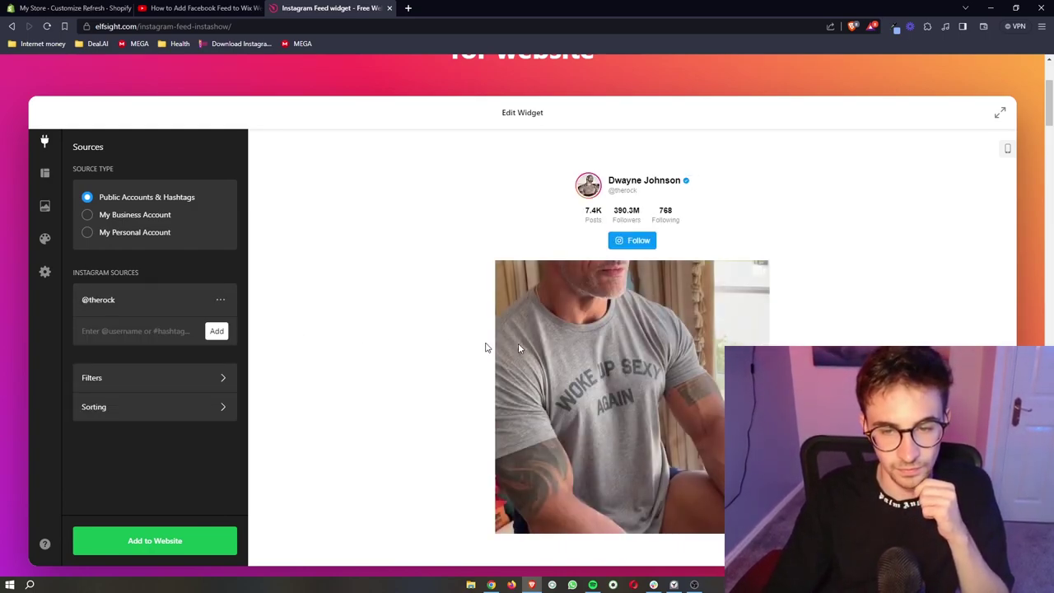
scroll(518, 347, "down", 1)
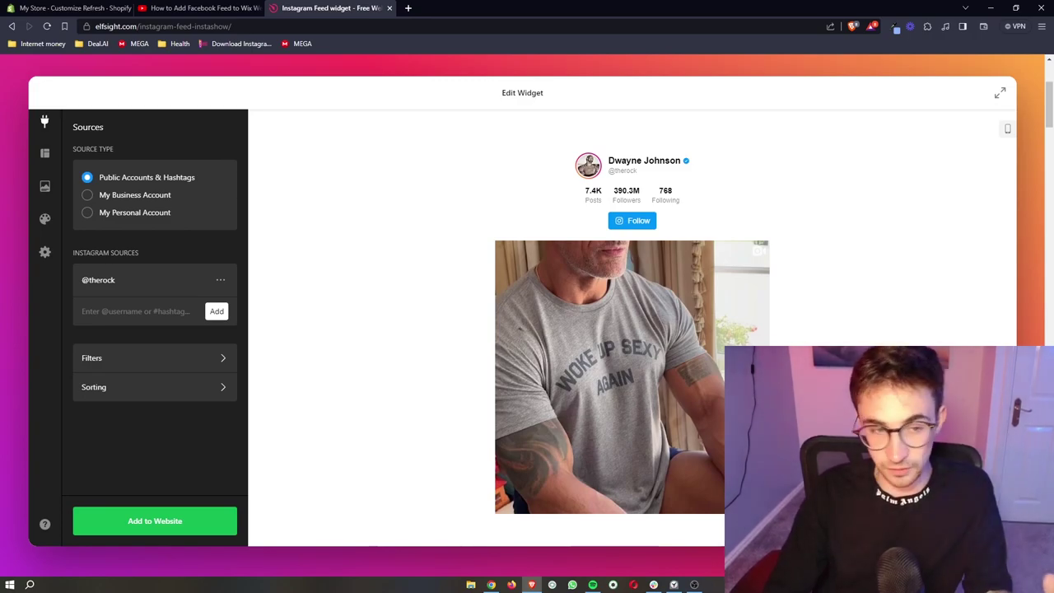
Save the widget with Add to Website, then close the editor.
left_click(151, 521)
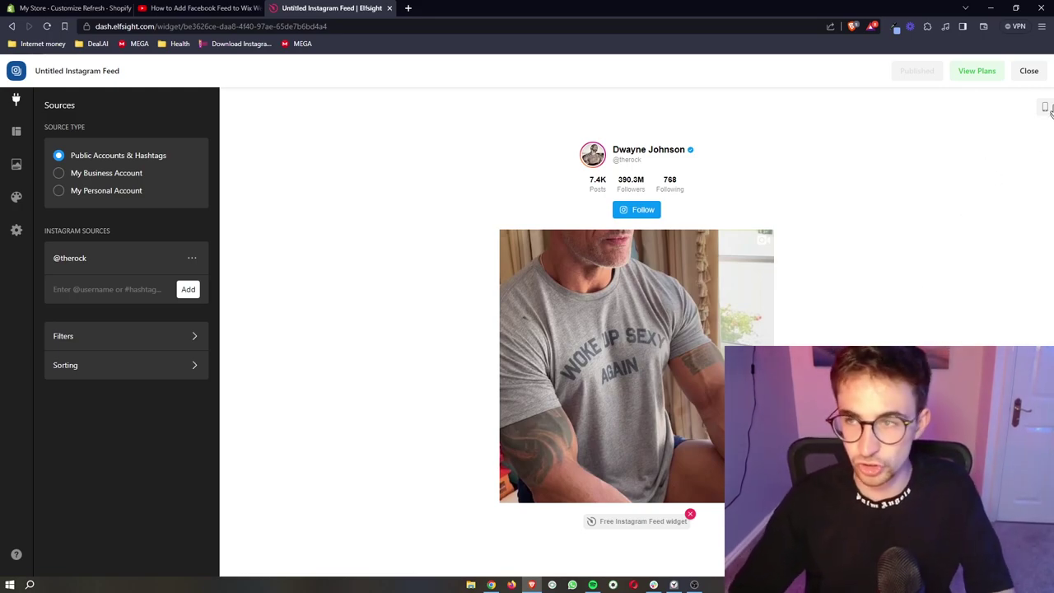
left_click(1029, 72)
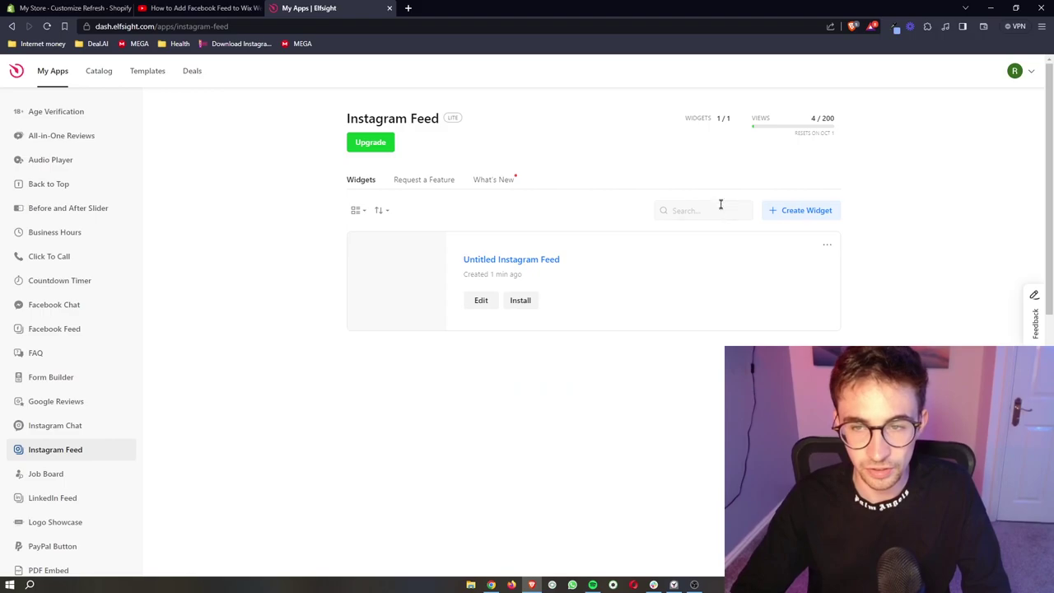
Open Install on the Untitled Instagram Feed widget and copy its embed code.
left_click(518, 301)
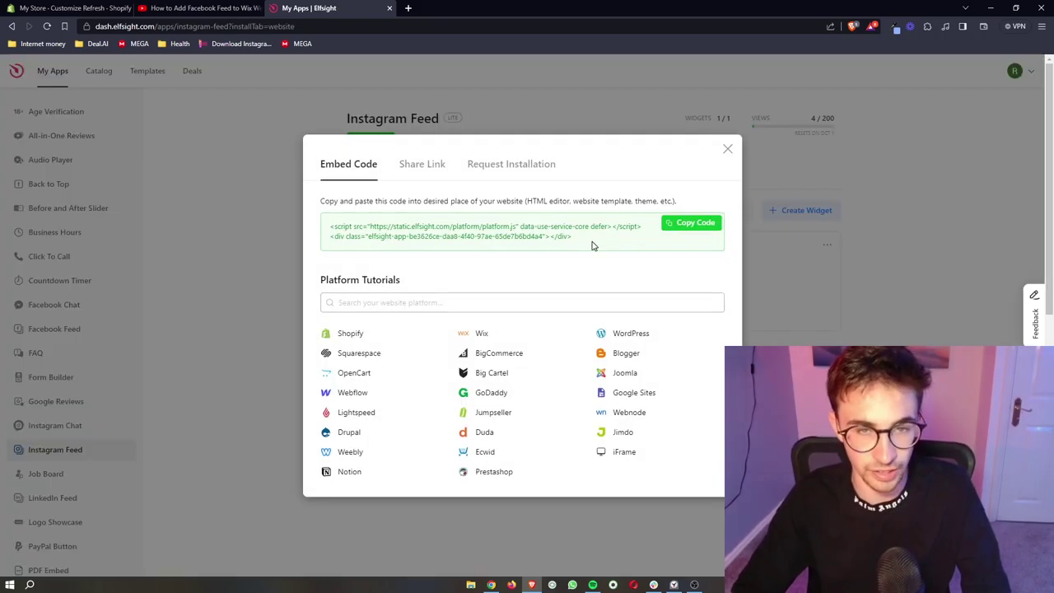
left_click(670, 225)
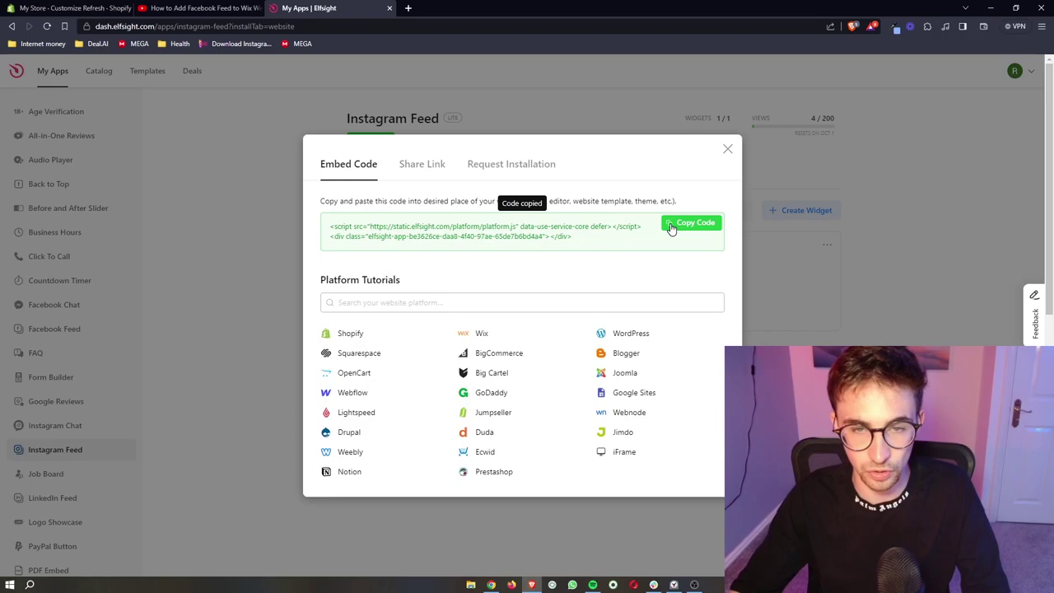
left_click_drag(566, 237, 391, 233)
left_click(573, 227)
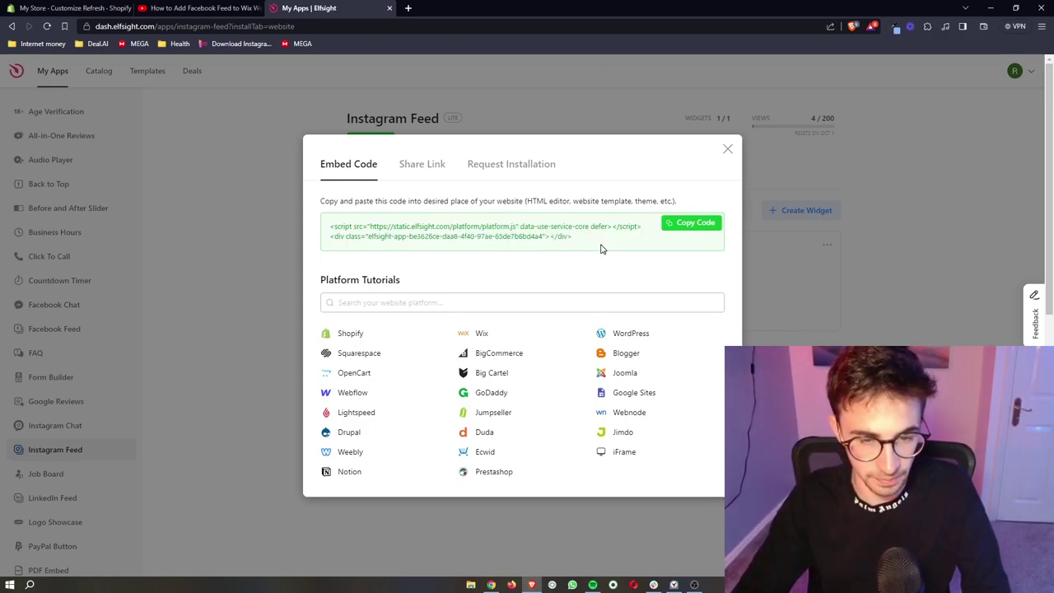
left_click(700, 234)
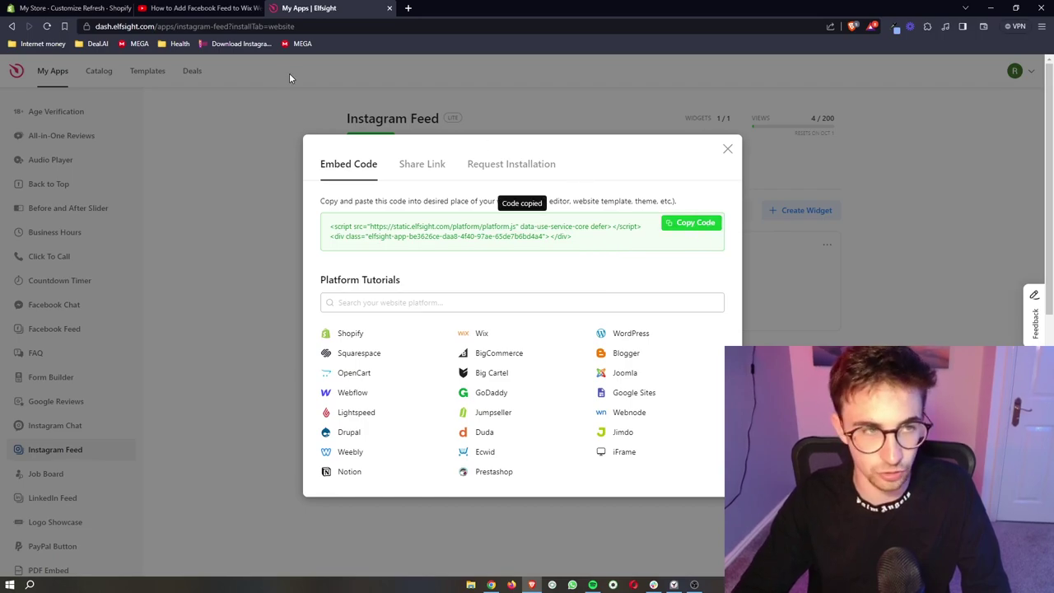
Back in the Shopify theme editor, open Add section under Featured collection in the Template group.
left_click(95, 10)
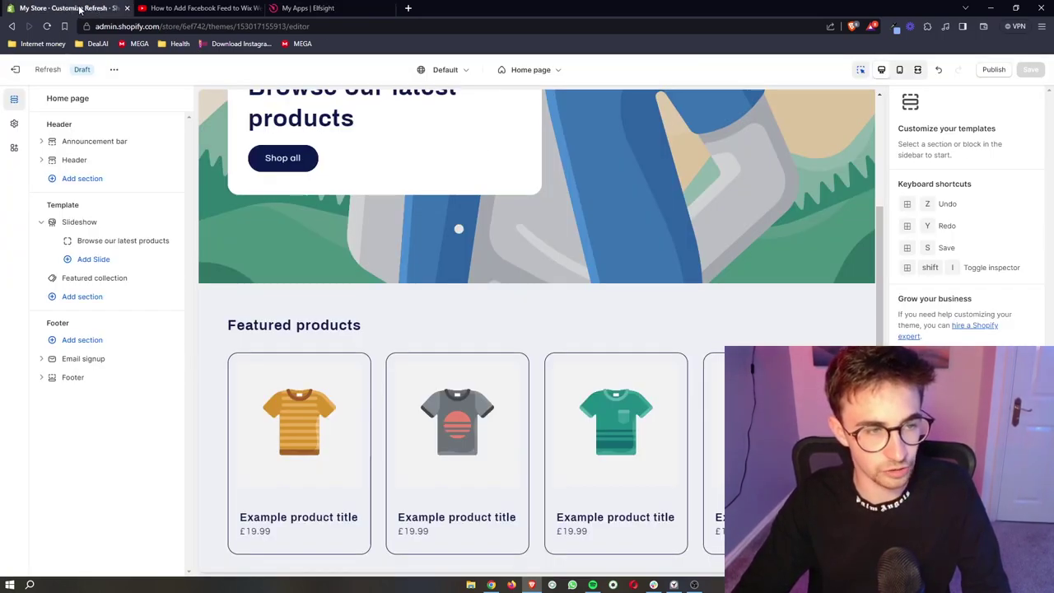
scroll(400, 304, "up", 3)
scroll(399, 305, "down", 1)
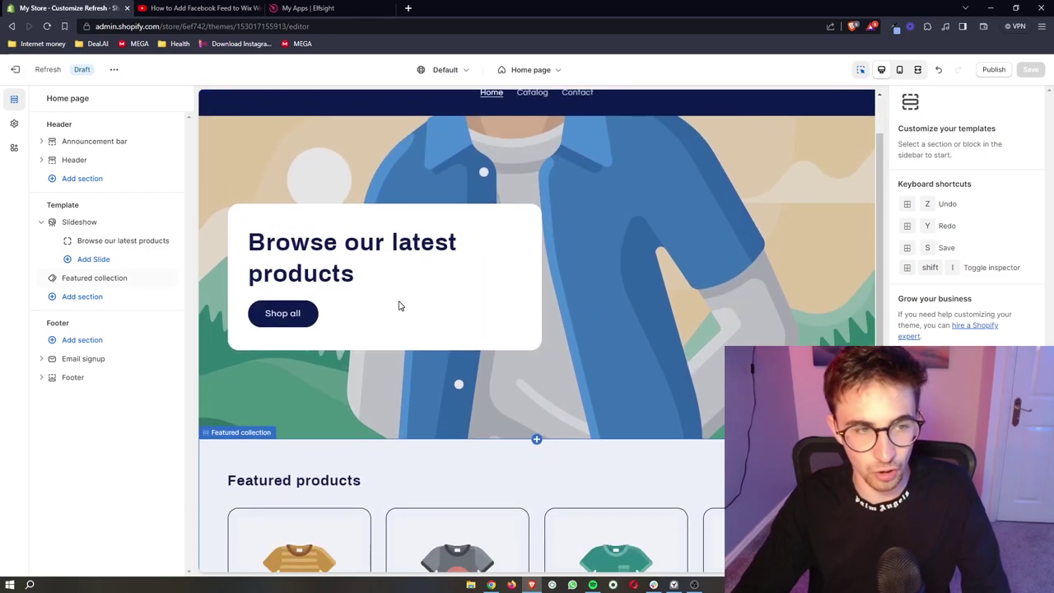
scroll(399, 306, "down", 2)
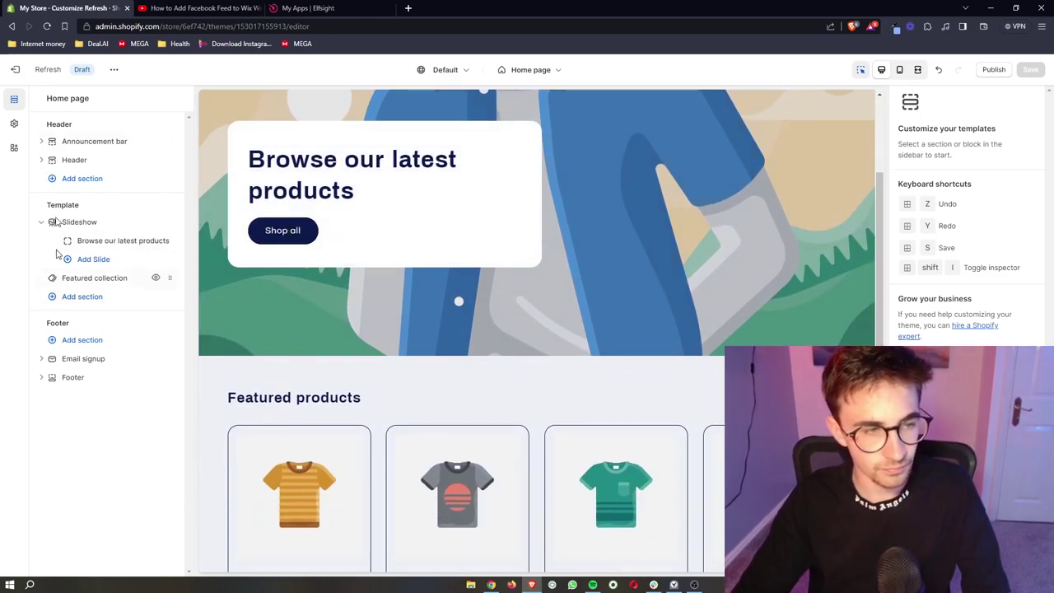
left_click_drag(47, 204, 118, 206)
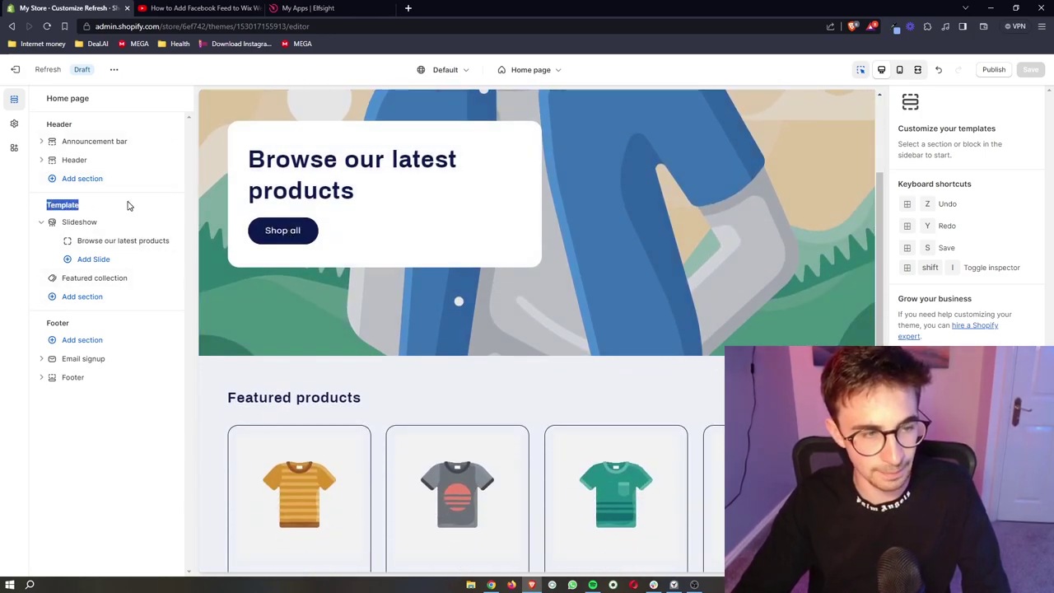
left_click(128, 204)
left_click_drag(94, 134, 13, 141)
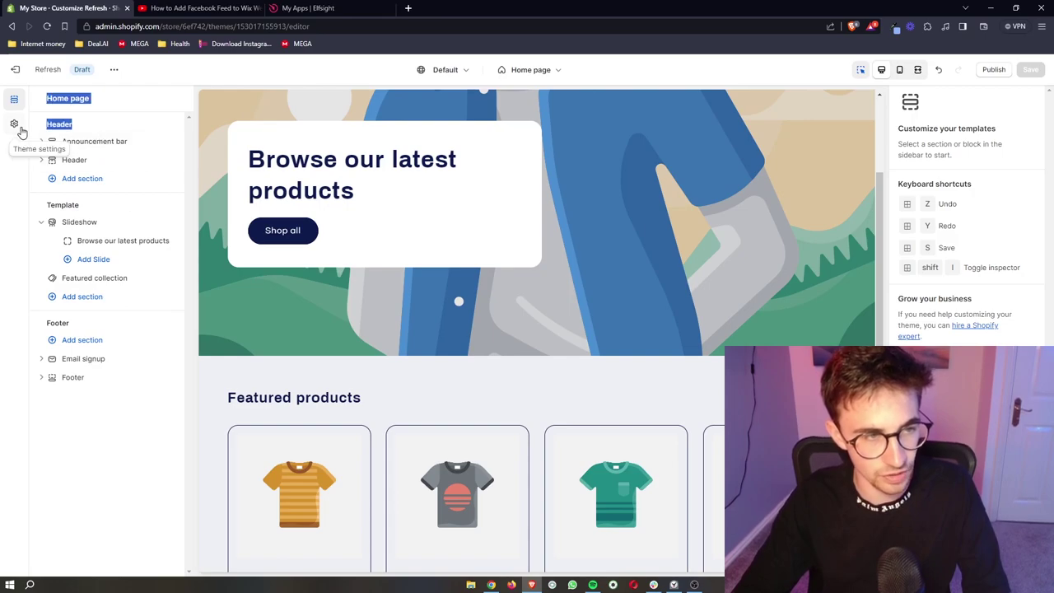
left_click_drag(88, 327, 24, 326)
left_click(107, 317)
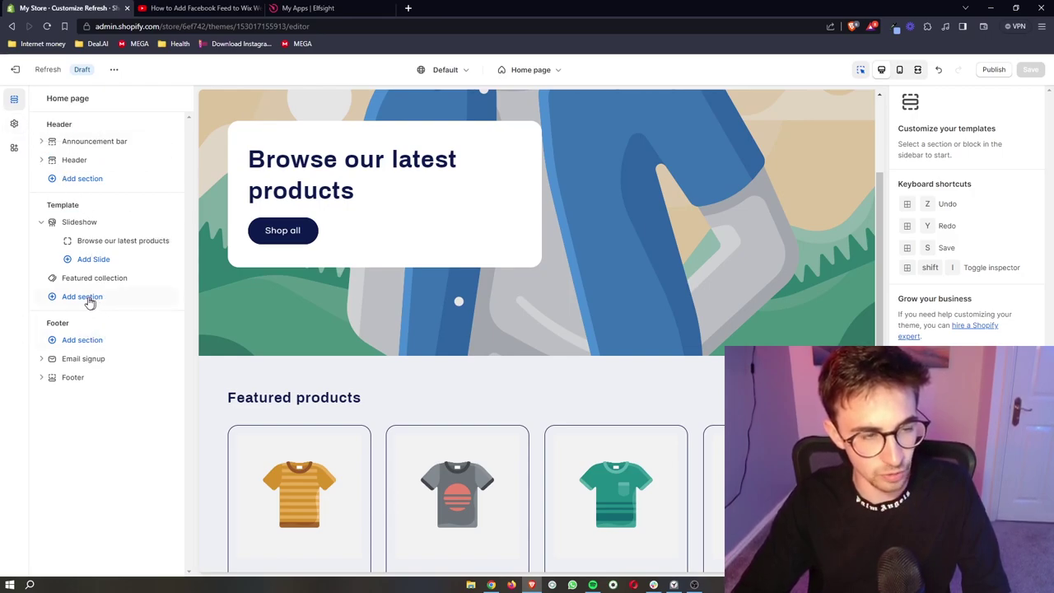
left_click(83, 296)
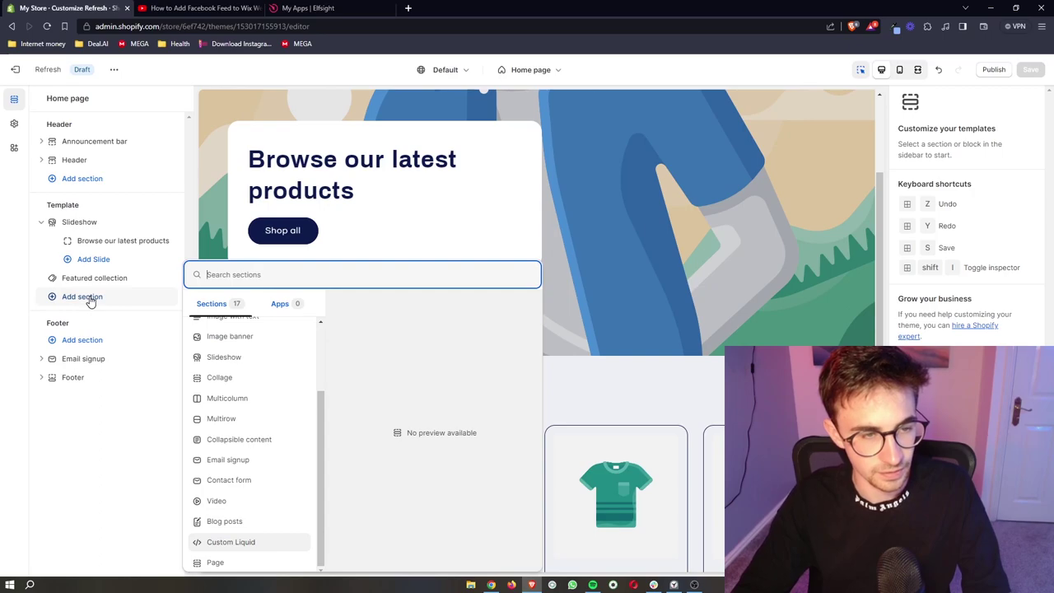
Add a Custom Liquid section and paste the Elfsight embed code into its Liquid code box.
left_click(256, 543)
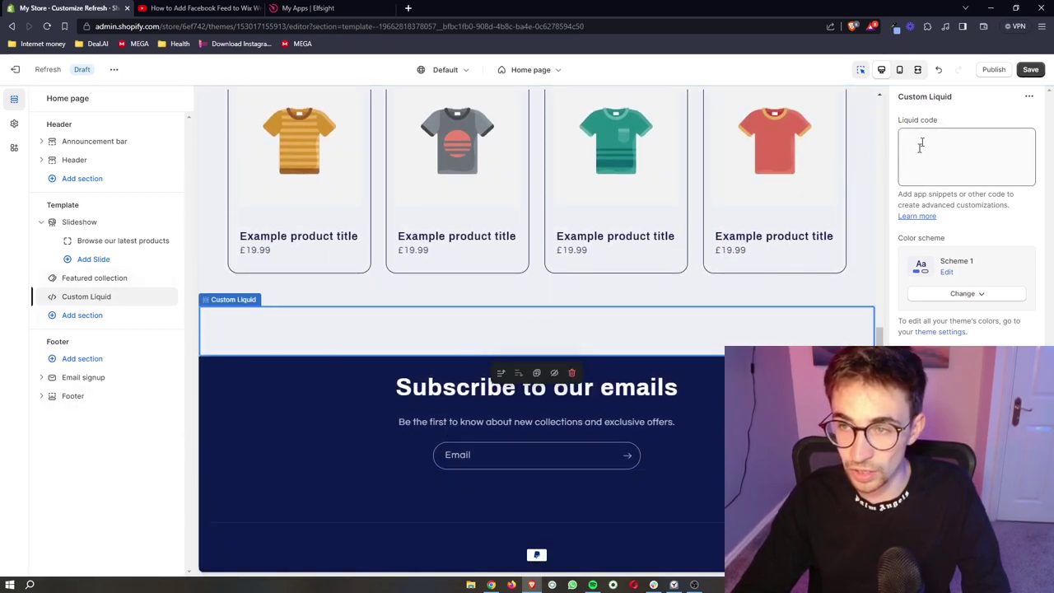
left_click(957, 146)
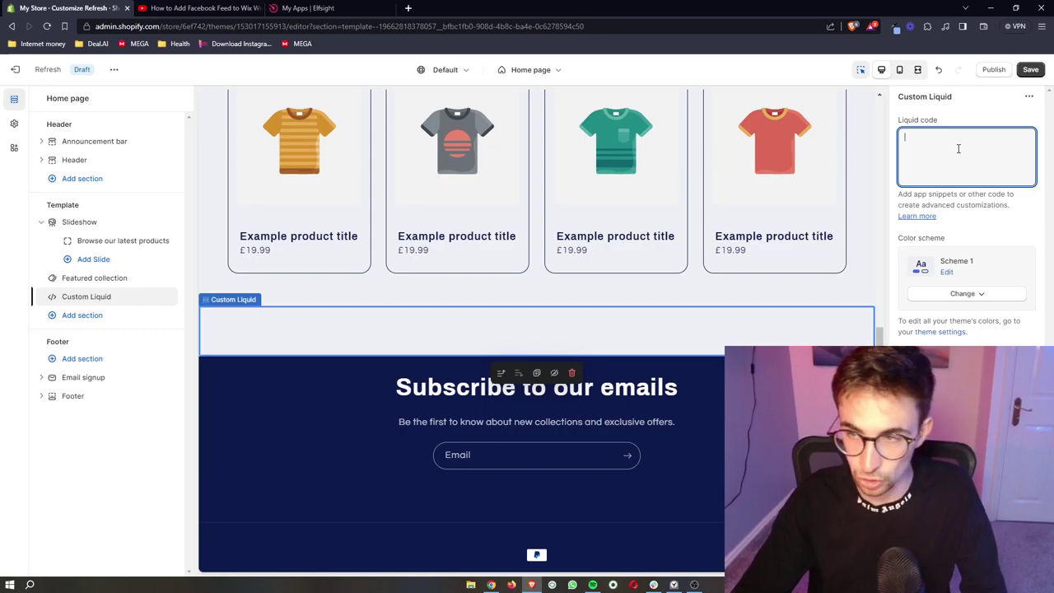
key("ctrl+v")
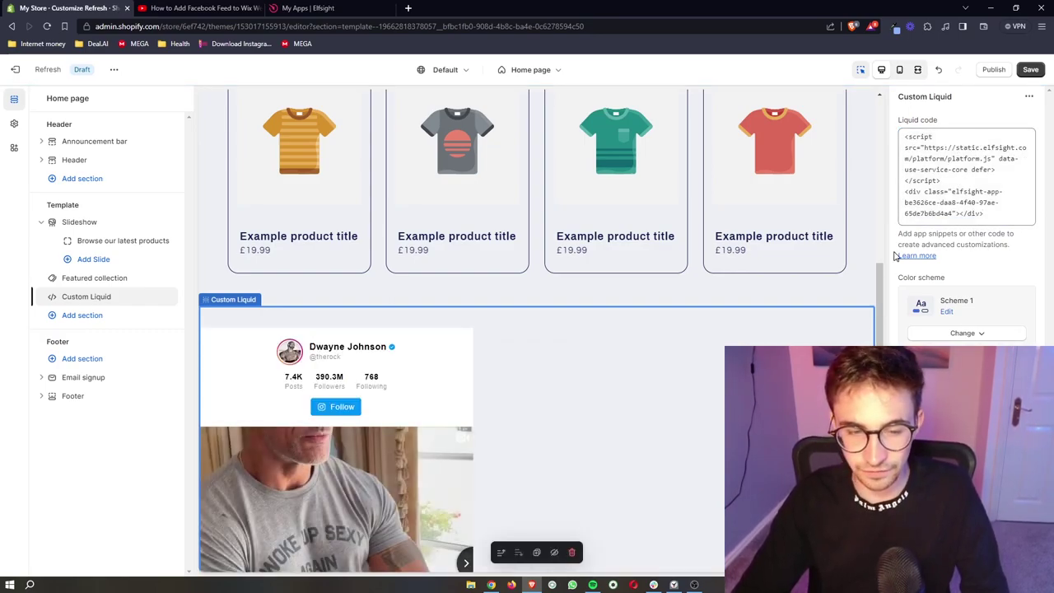
scroll(706, 348, "down", 5)
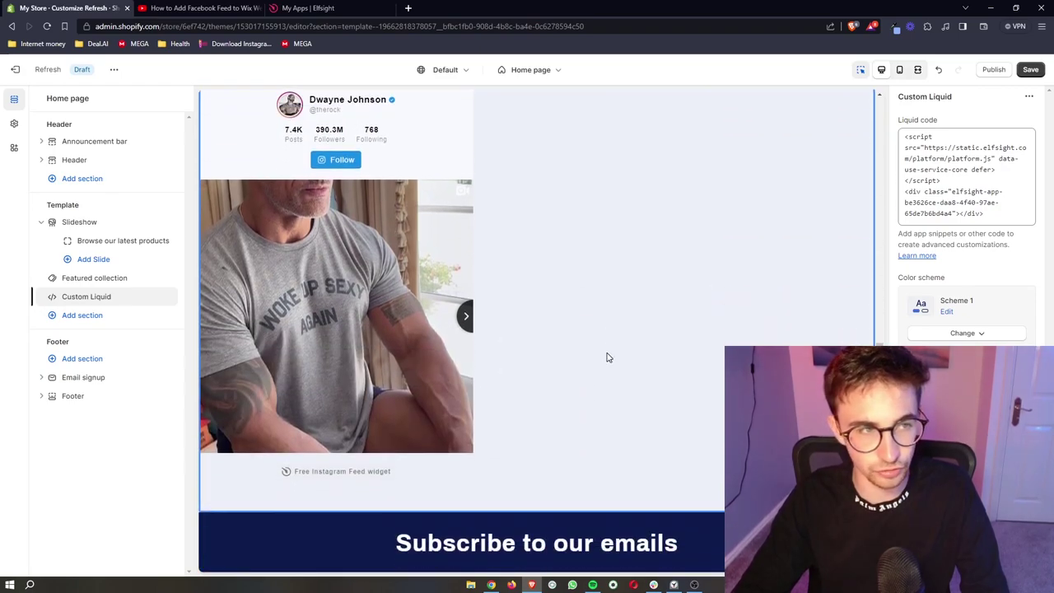
scroll(484, 321, "up", 2)
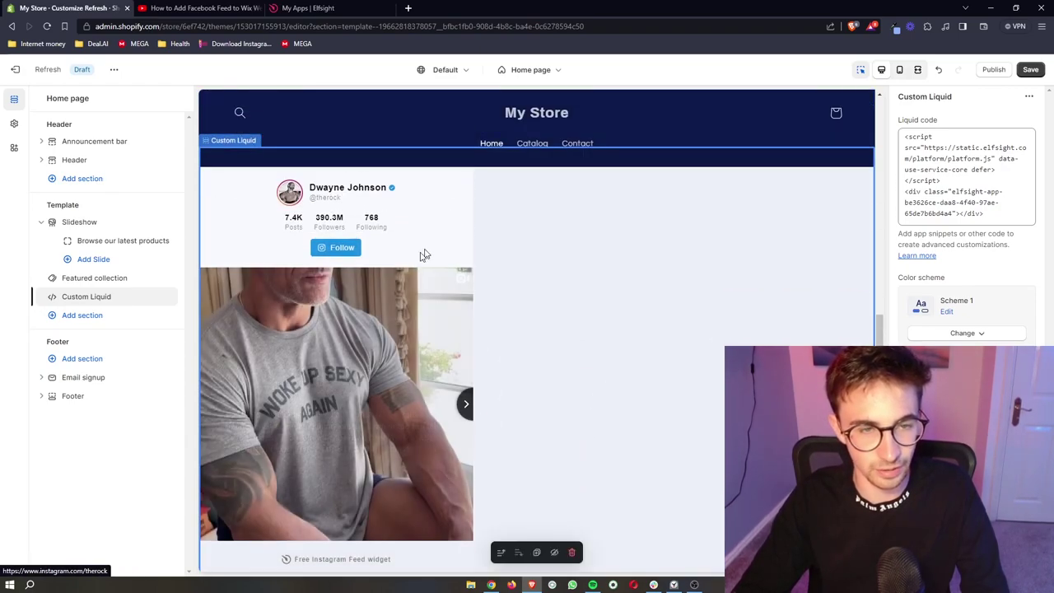